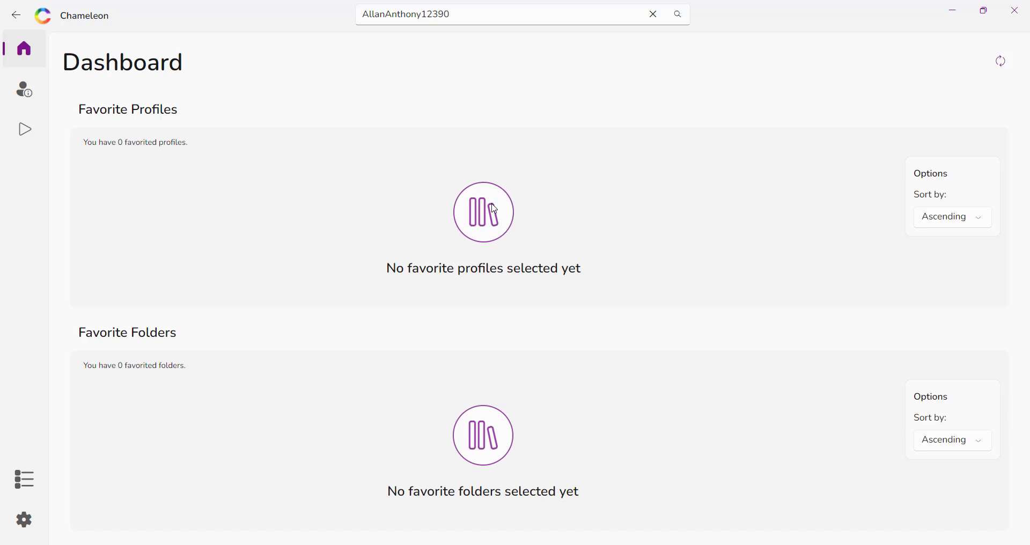
Open the profiles and folders list
click(15, 106)
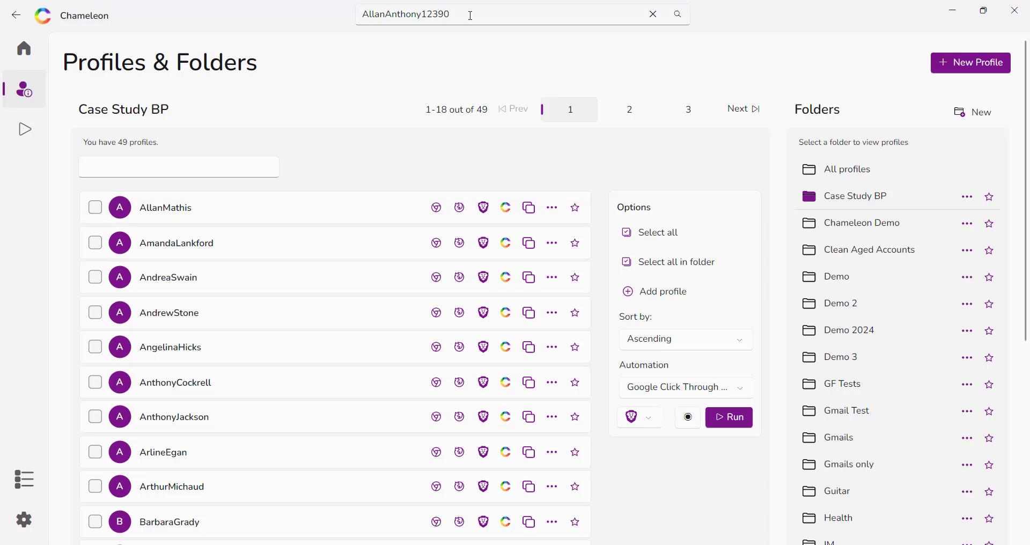
click(654, 14)
text(a)
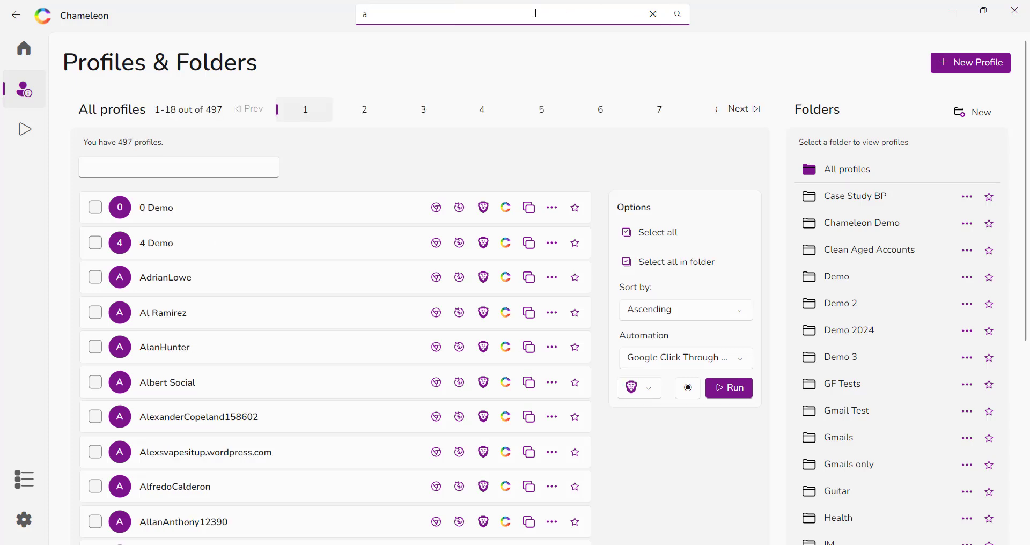
scroll(536, 13, down, 7)
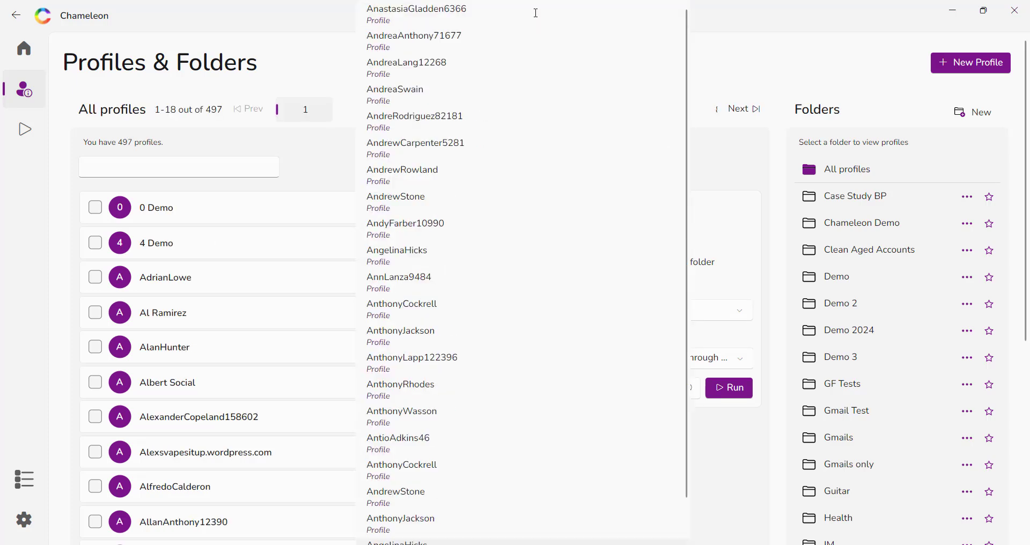
click(476, 182)
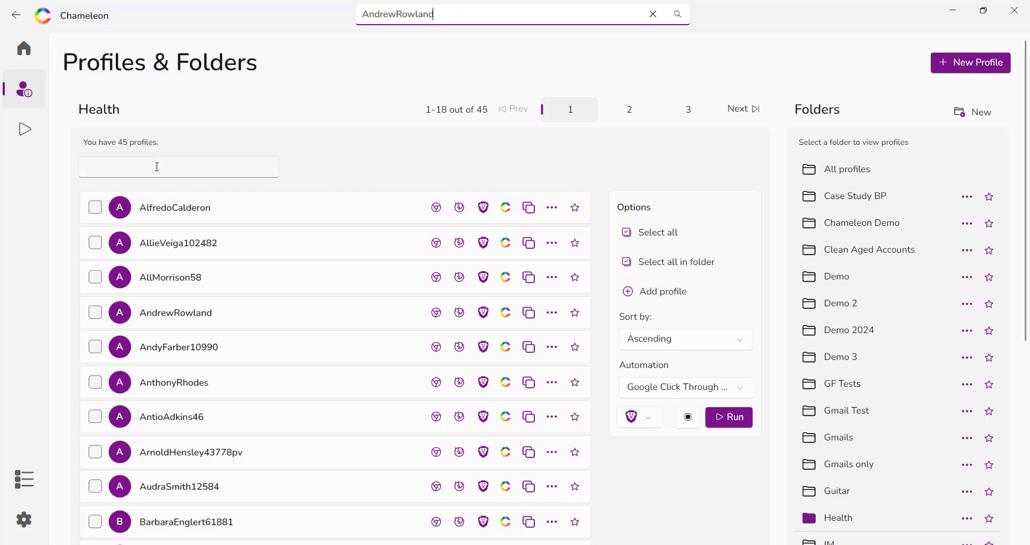
click(138, 164)
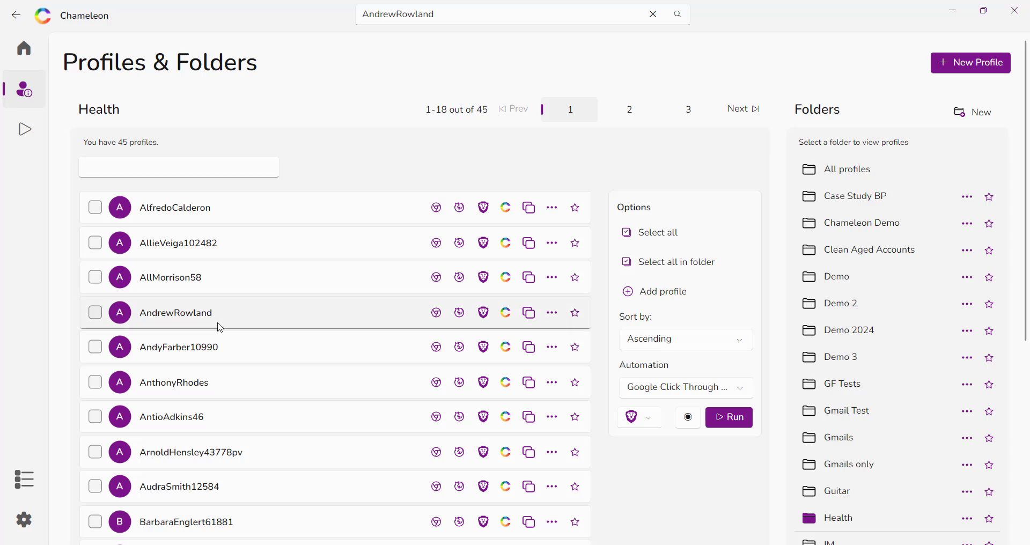
Create New Profile - 497, stepping through its four proxy configuration fields, then return to the profiles list
click(978, 67)
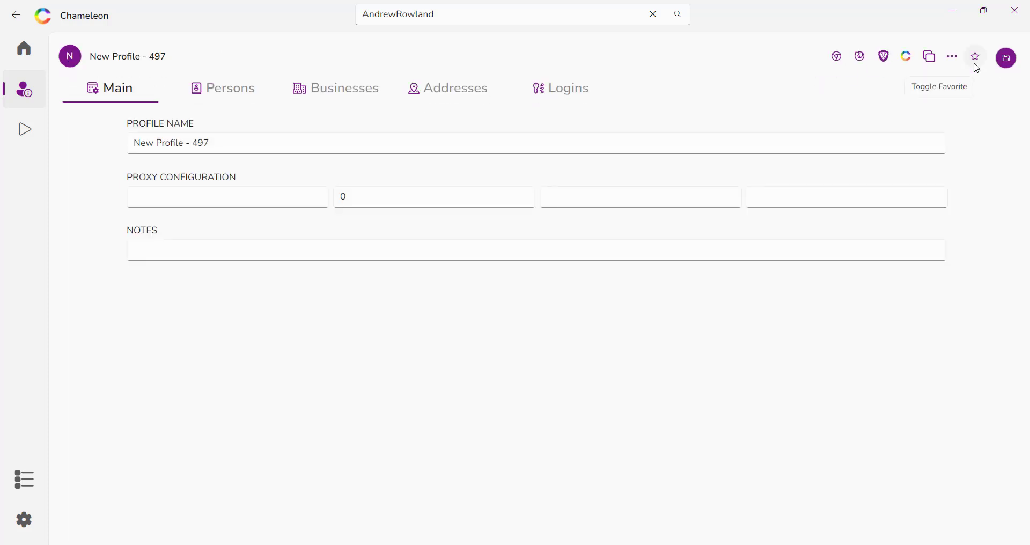
click(304, 200)
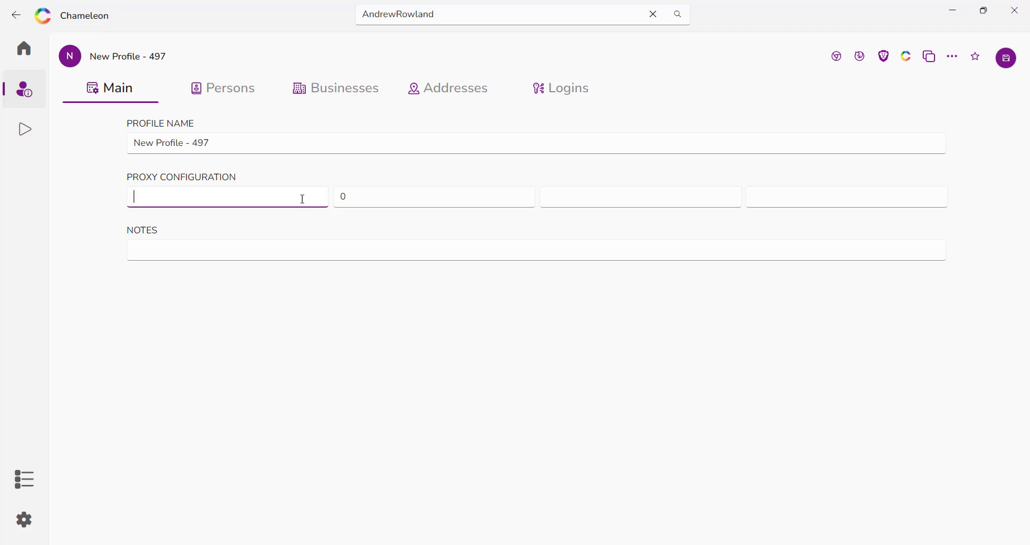
click(379, 196)
click(653, 196)
click(835, 196)
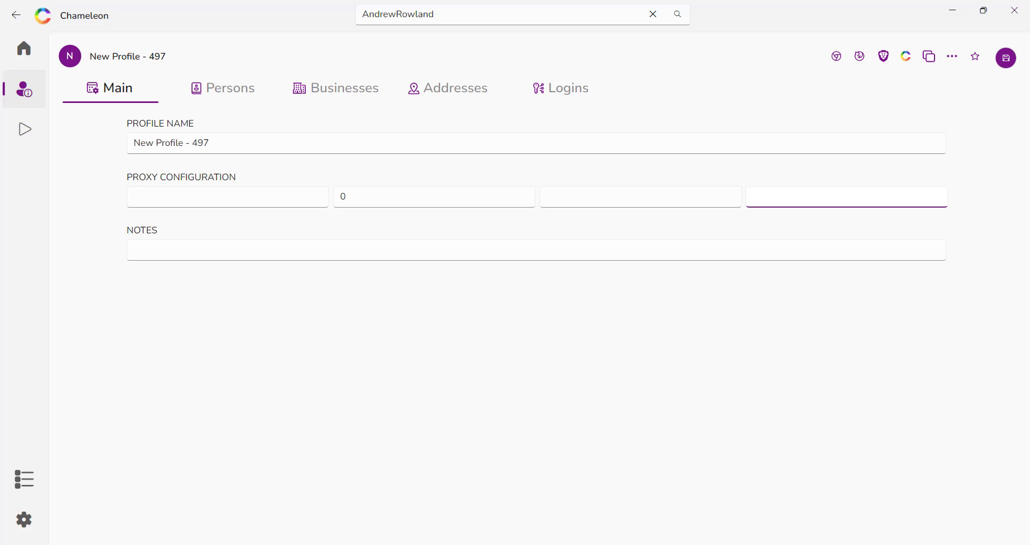
click(1026, 514)
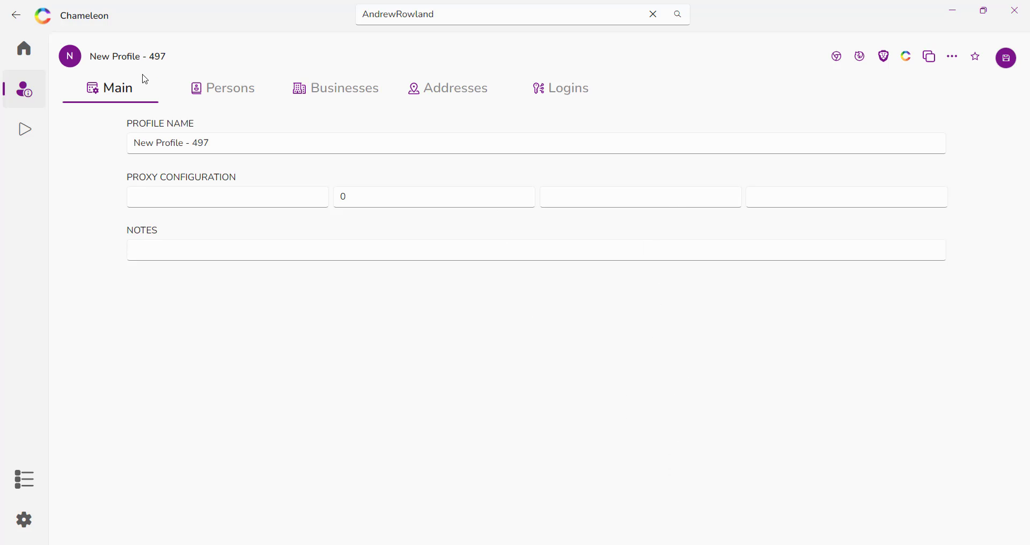
click(25, 91)
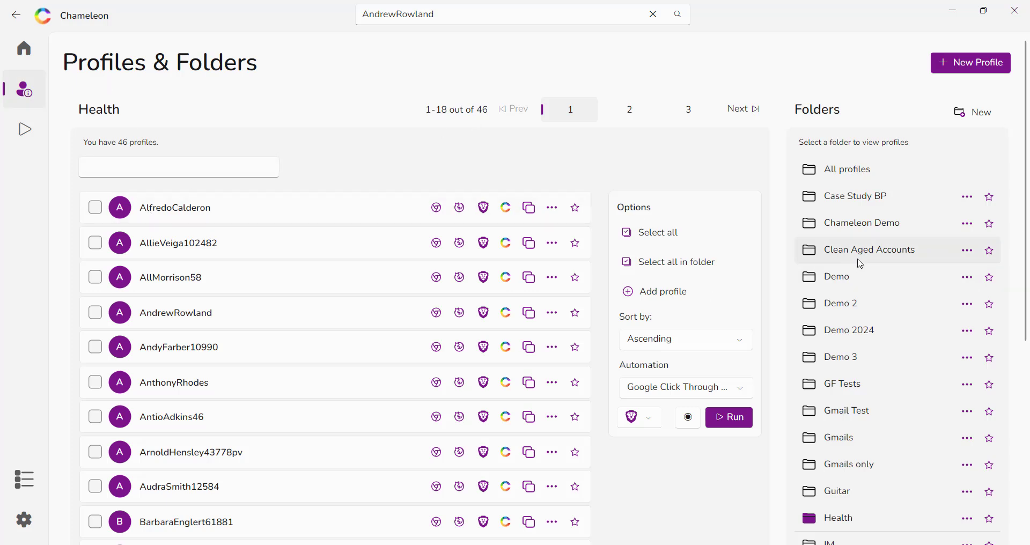
click(834, 342)
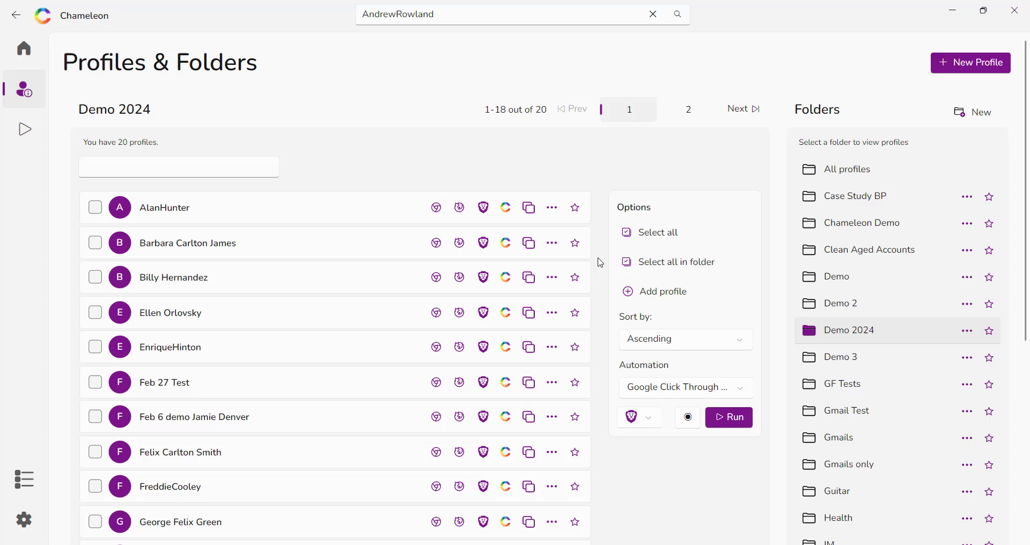
click(95, 208)
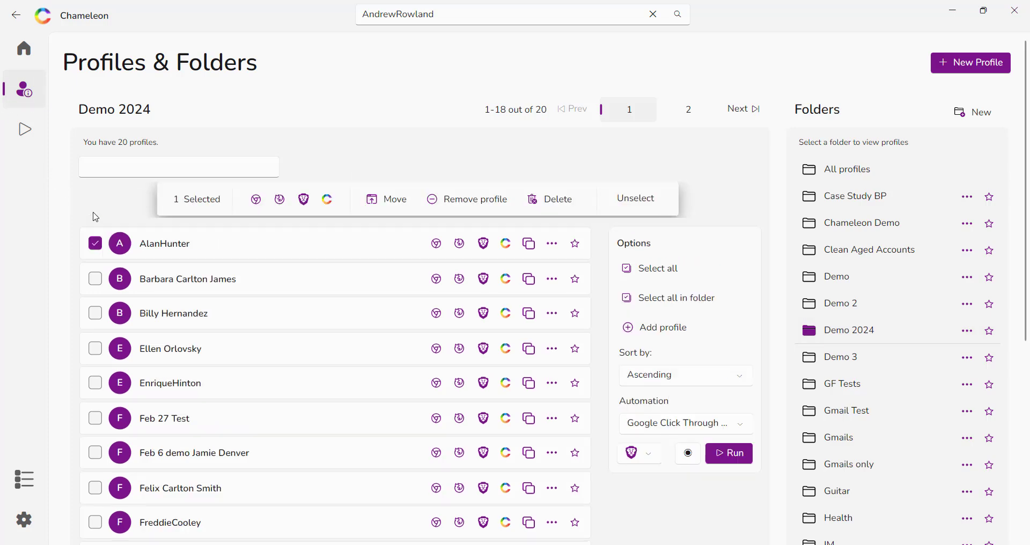
click(95, 279)
click(95, 317)
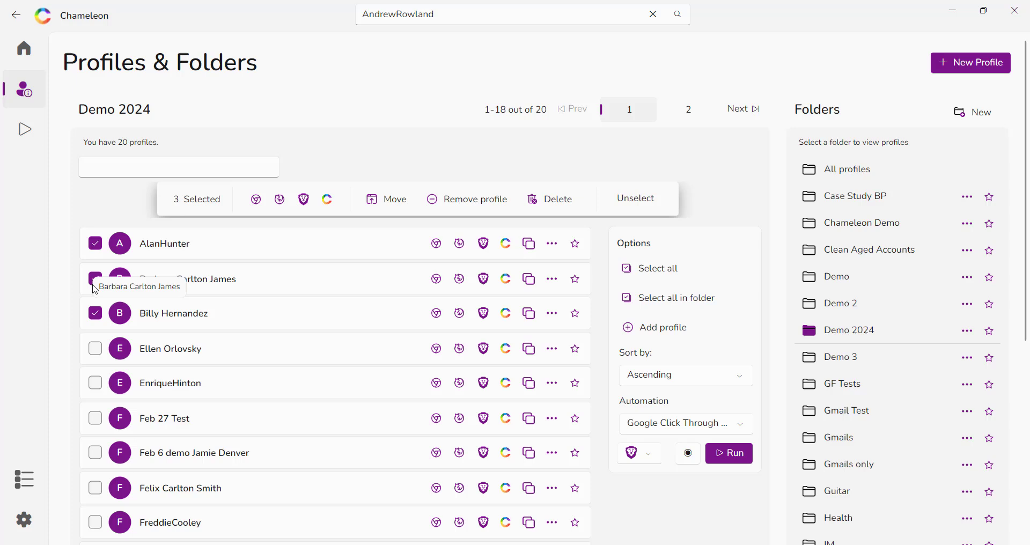
click(332, 204)
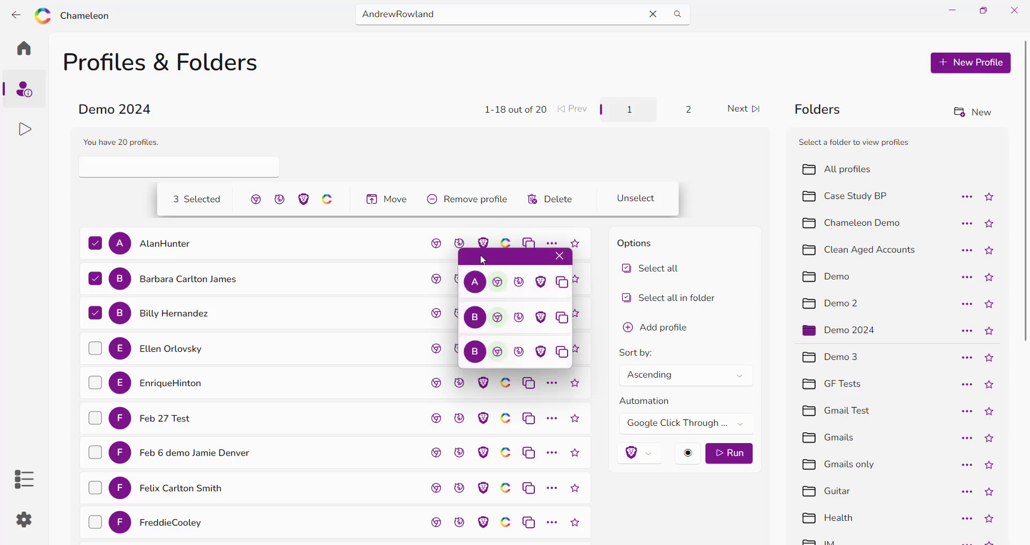
drag(479, 258, 307, 159)
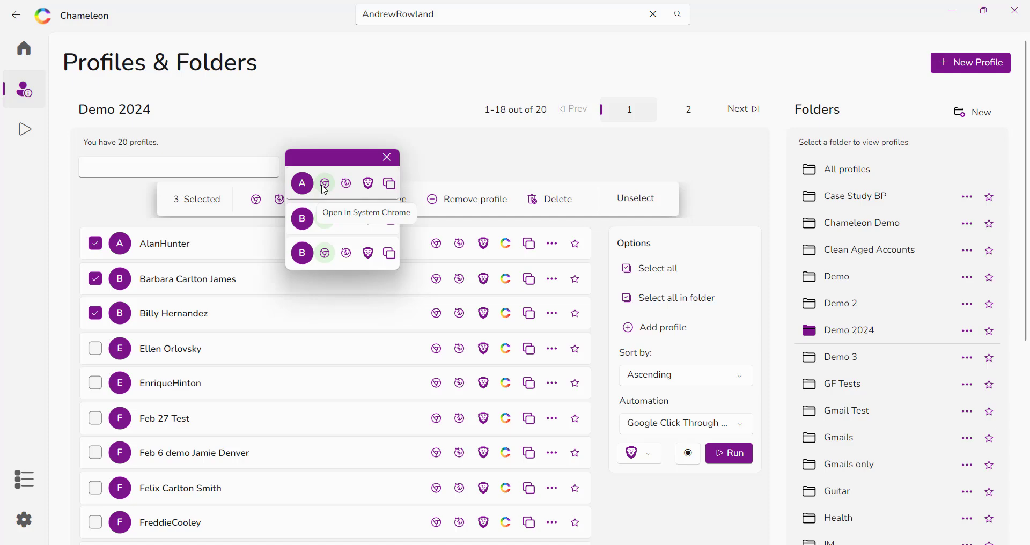
click(324, 186)
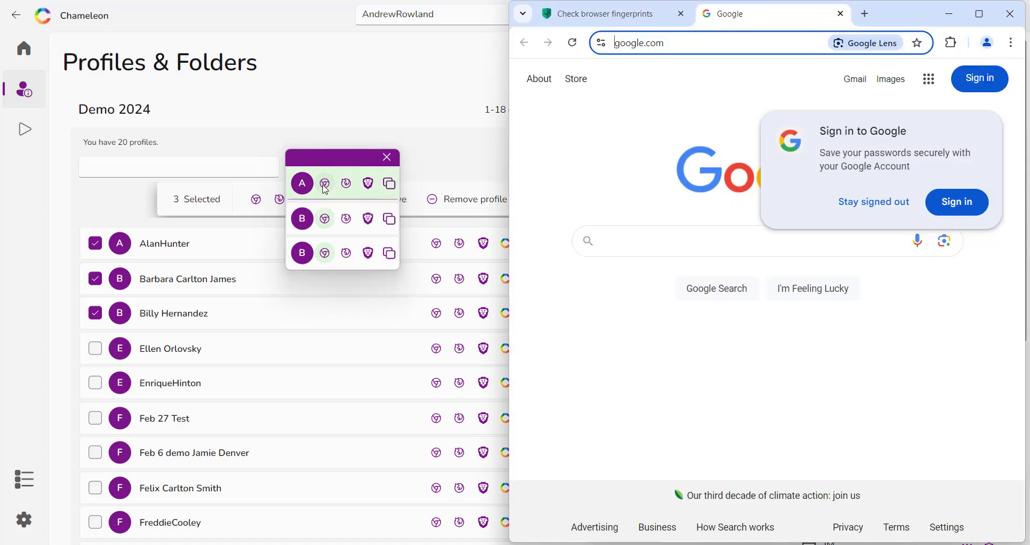
click(325, 220)
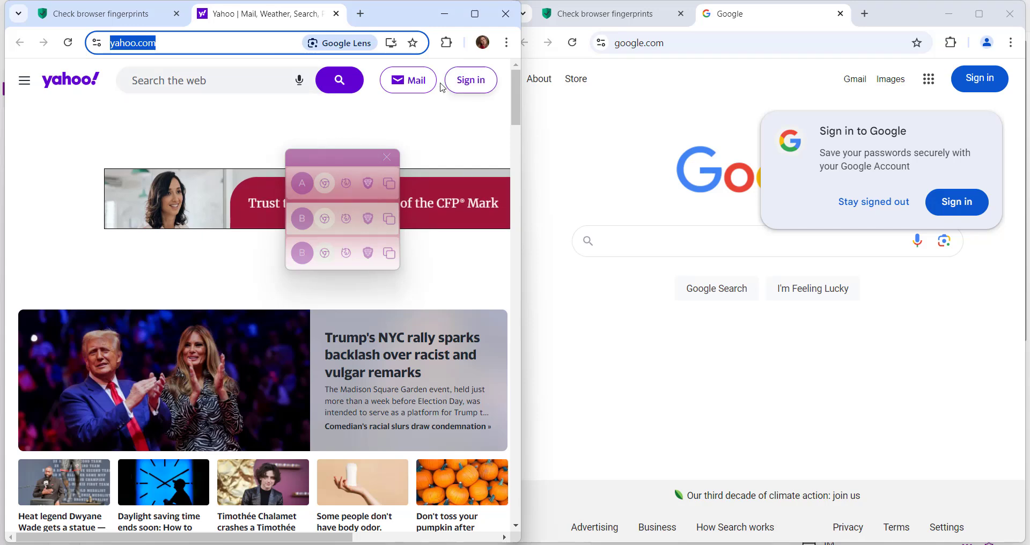
click(324, 252)
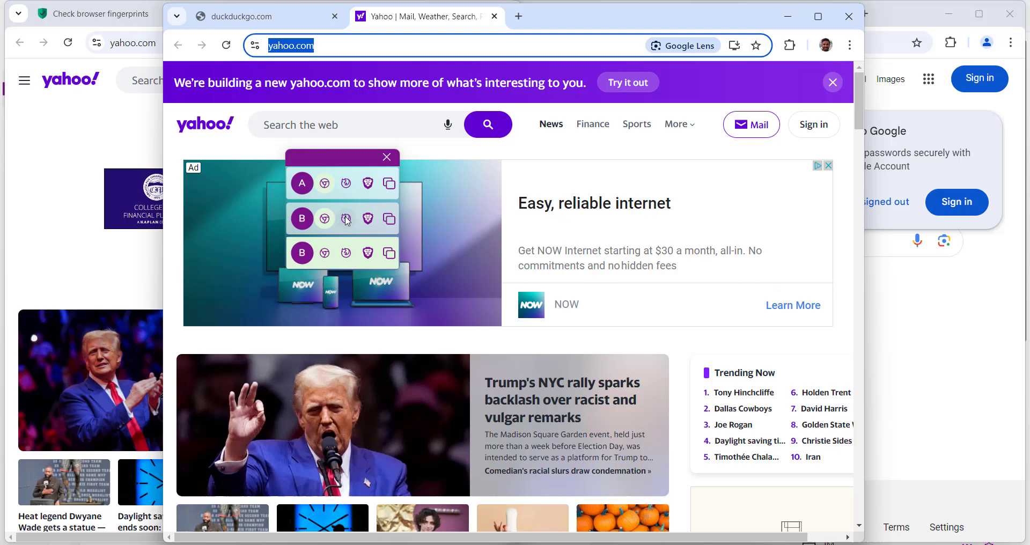
click(898, 22)
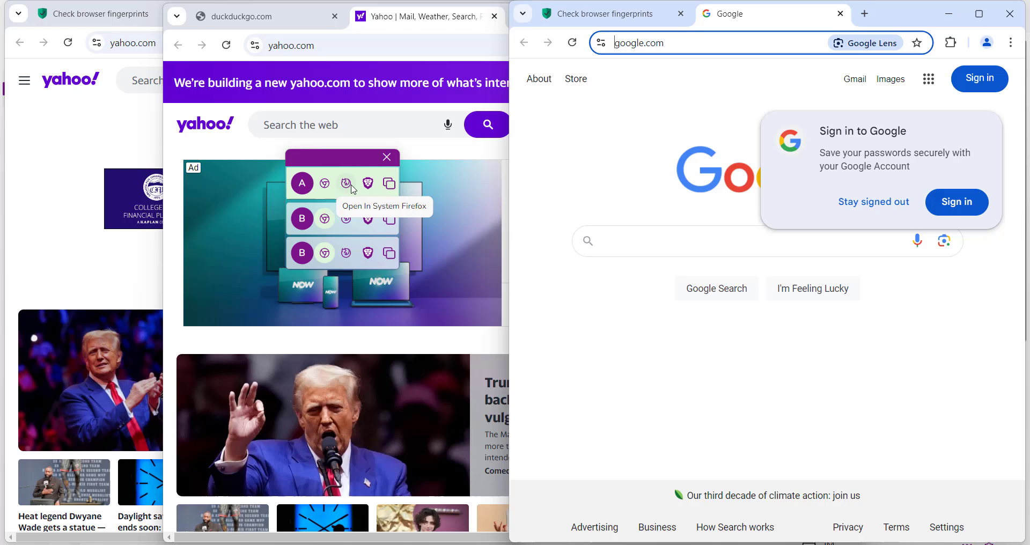
Check the profile's saved logins in the copy-paste window, then close it
click(391, 185)
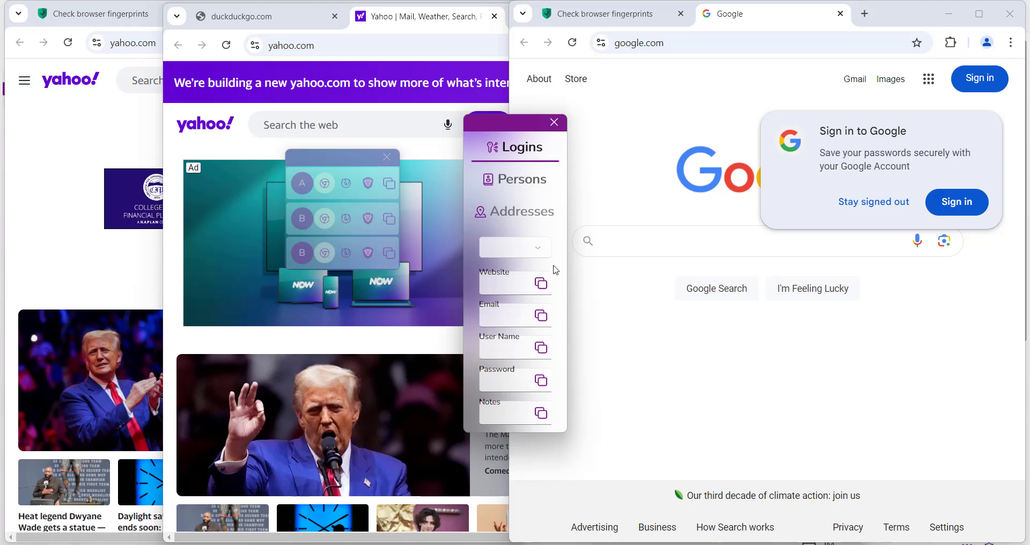
click(539, 251)
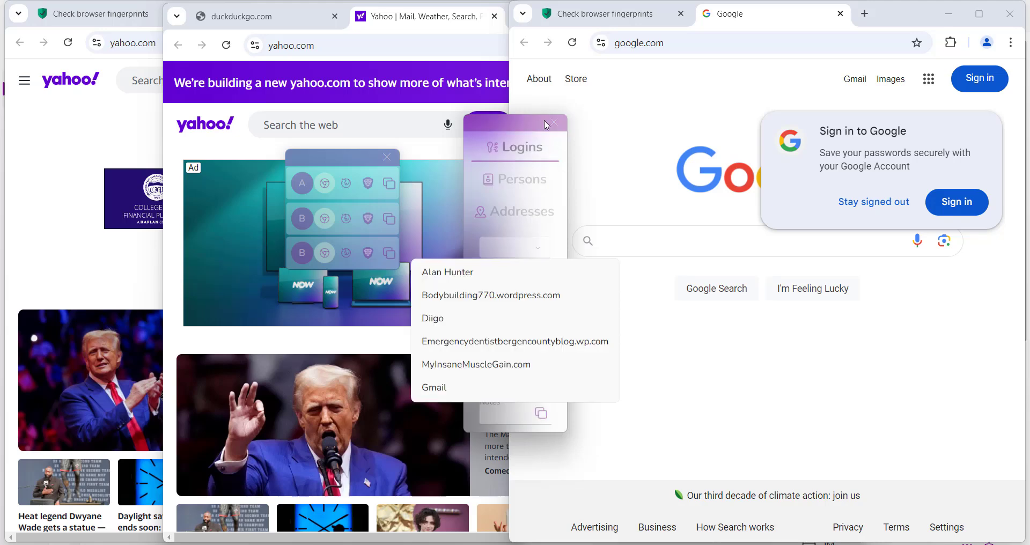
click(563, 123)
click(553, 128)
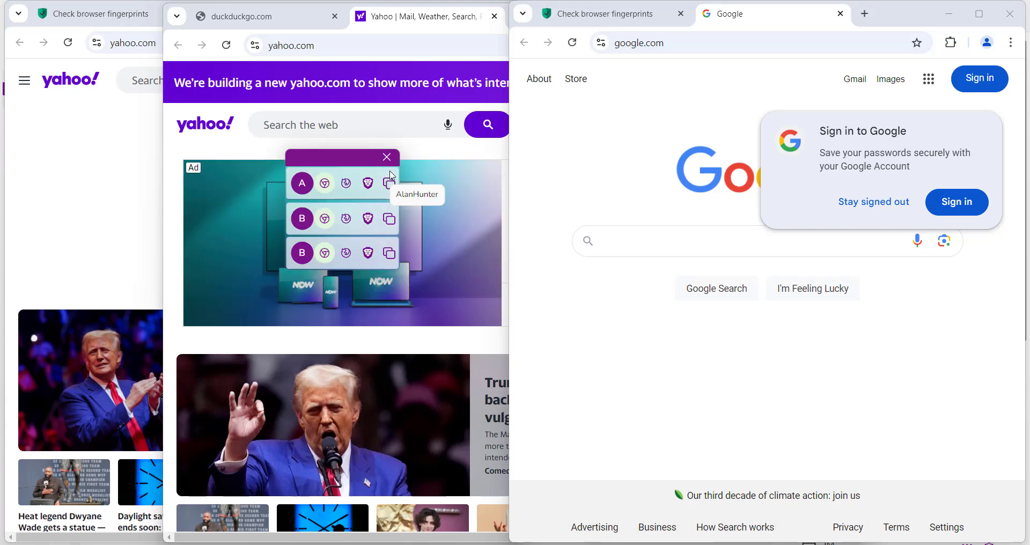
Close the Google and Yahoo browser windows and the profile launcher panel
click(326, 219)
click(325, 183)
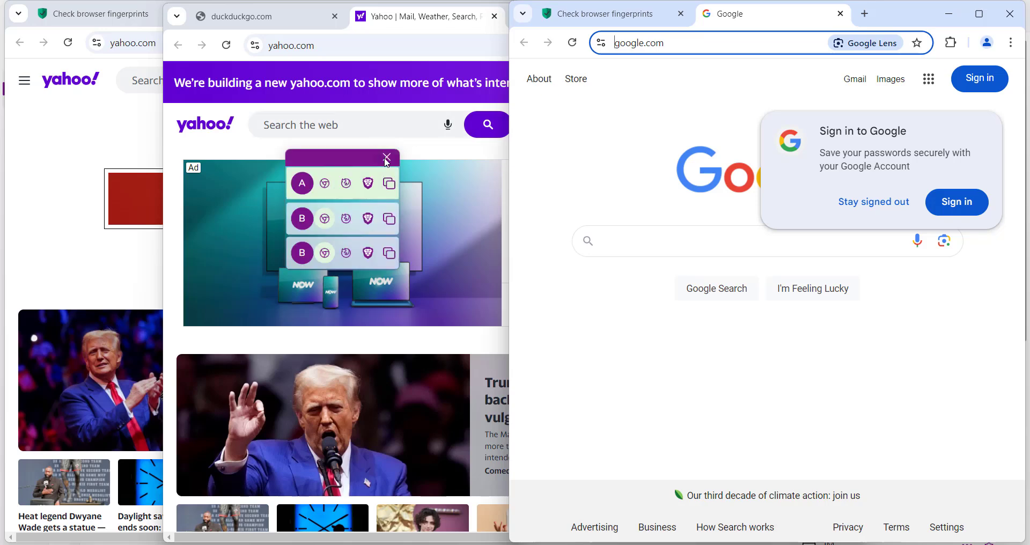
click(150, 271)
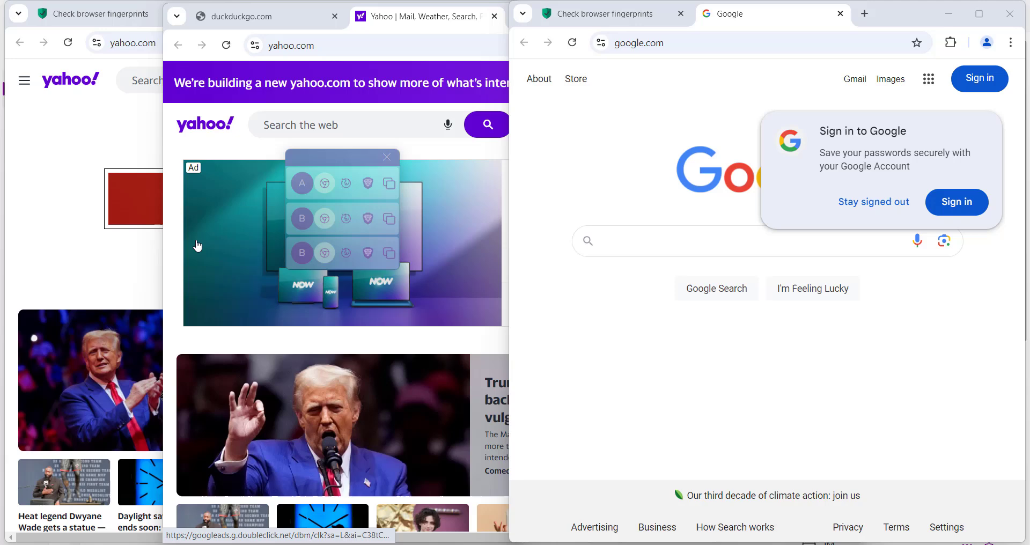
drag(628, 16, 580, 13)
key(alt+F4)
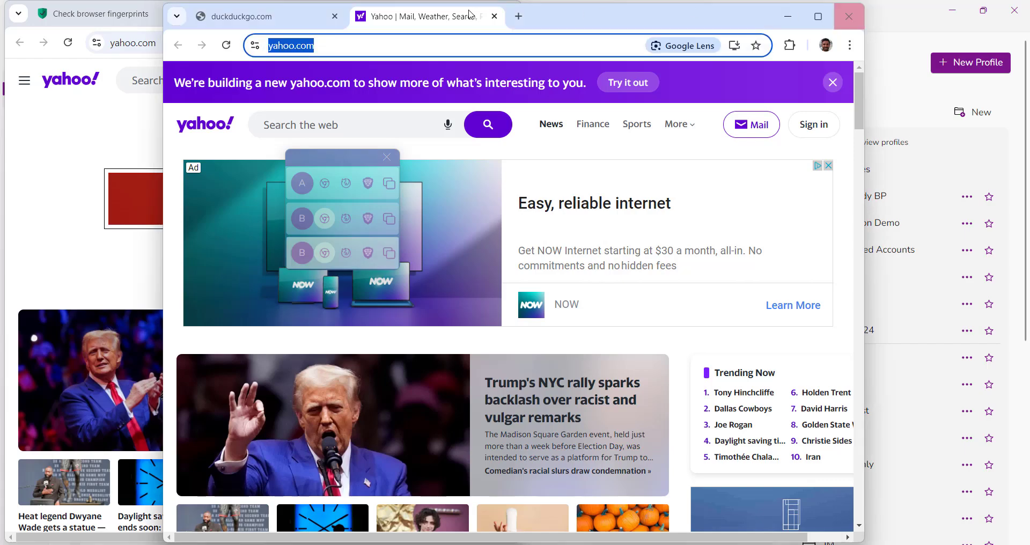
key(alt+F4)
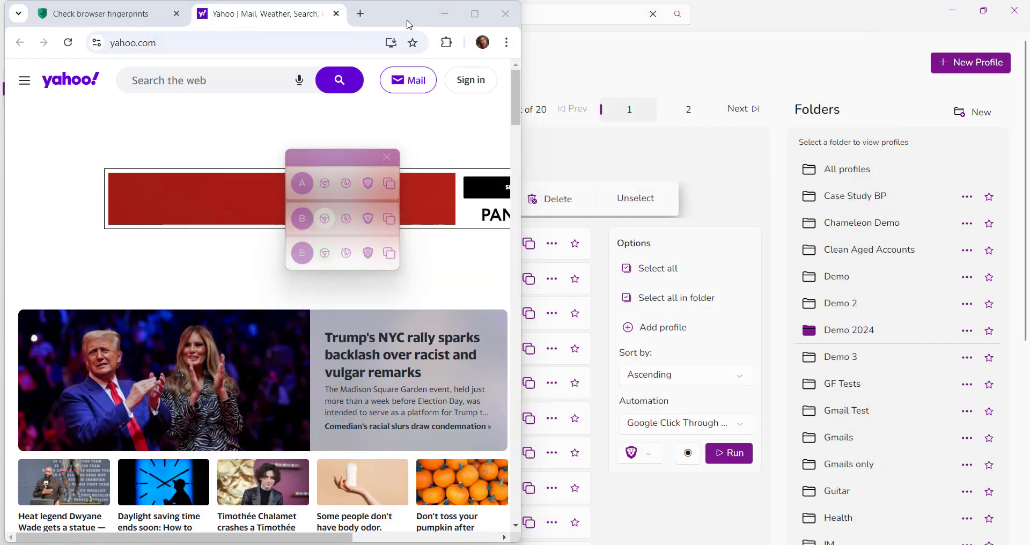
click(506, 14)
click(388, 159)
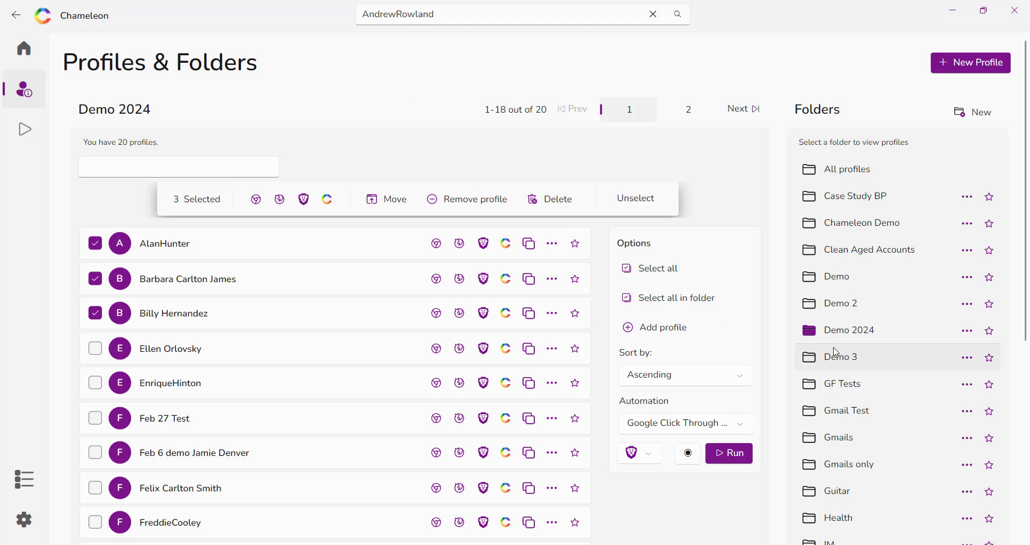
click(735, 426)
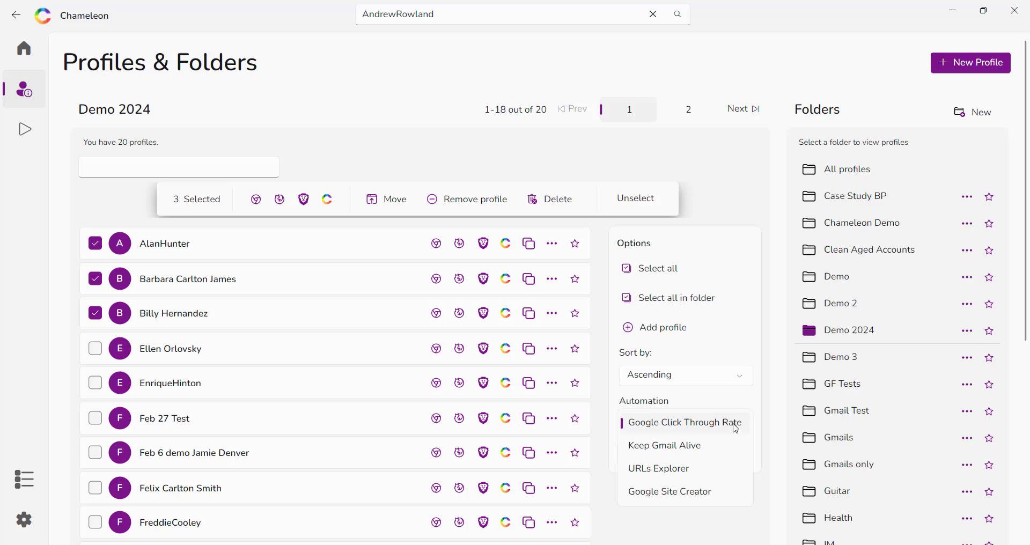
click(700, 454)
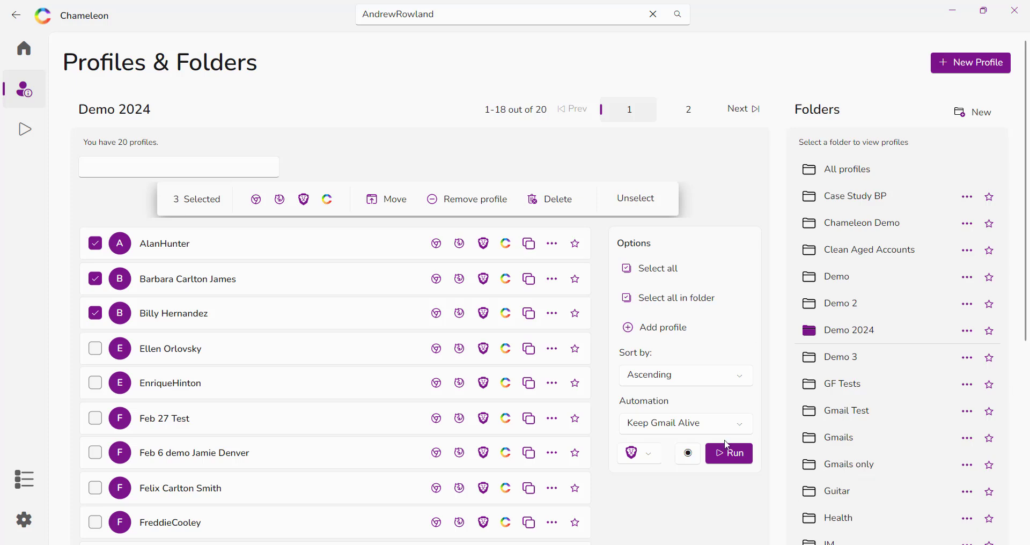
click(734, 425)
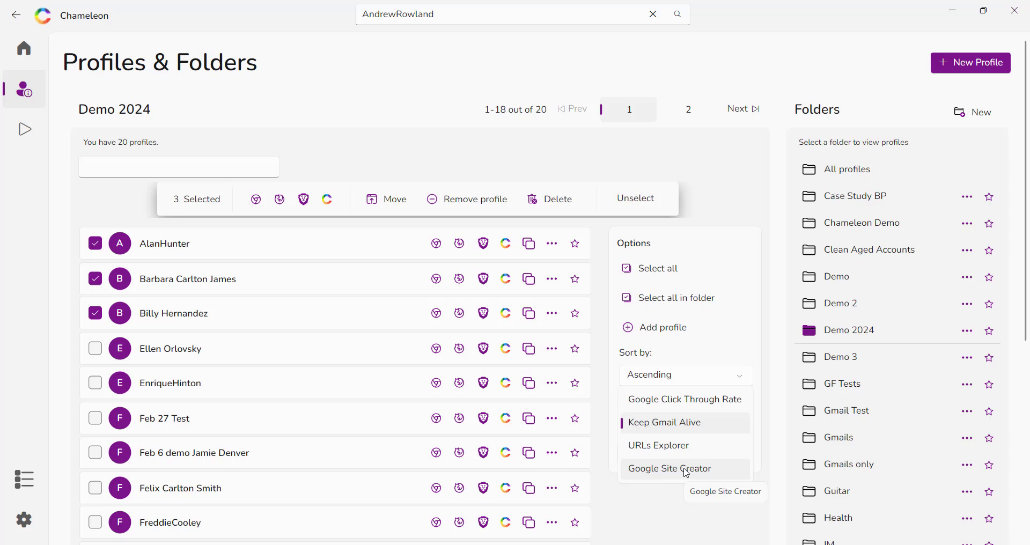
click(676, 347)
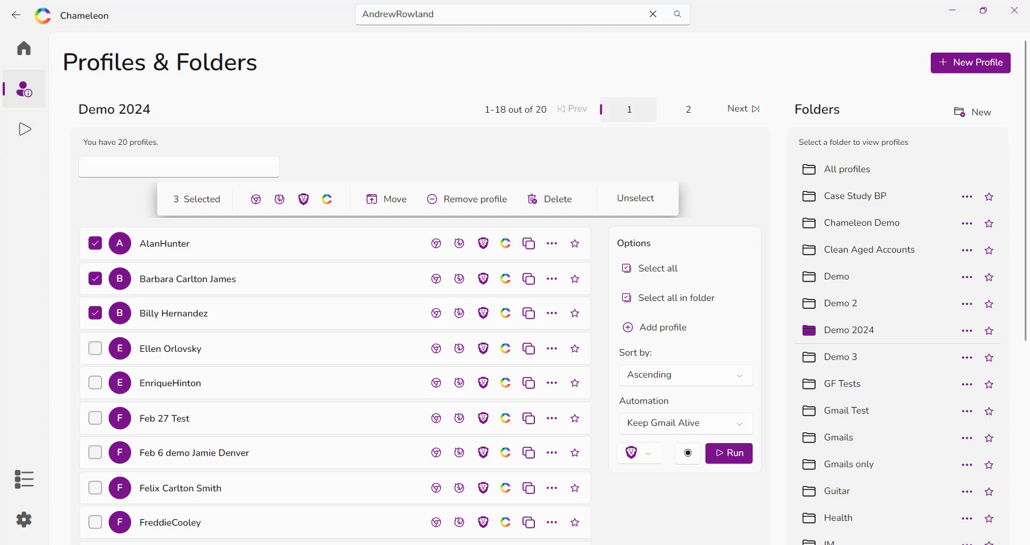
Open Default Browser Settings and toggle Resist Canvas Fingerprint off and back on
click(22, 475)
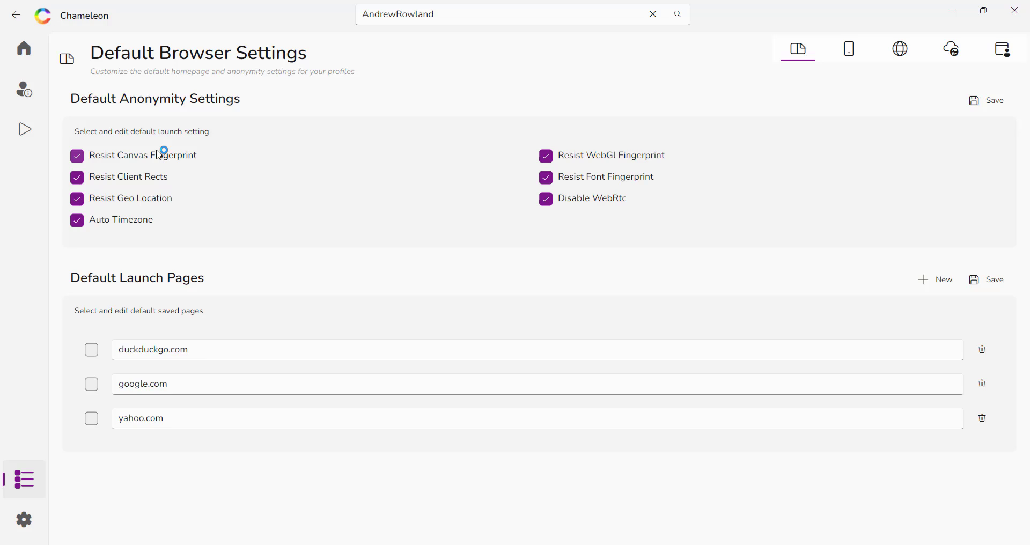
click(78, 159)
click(78, 160)
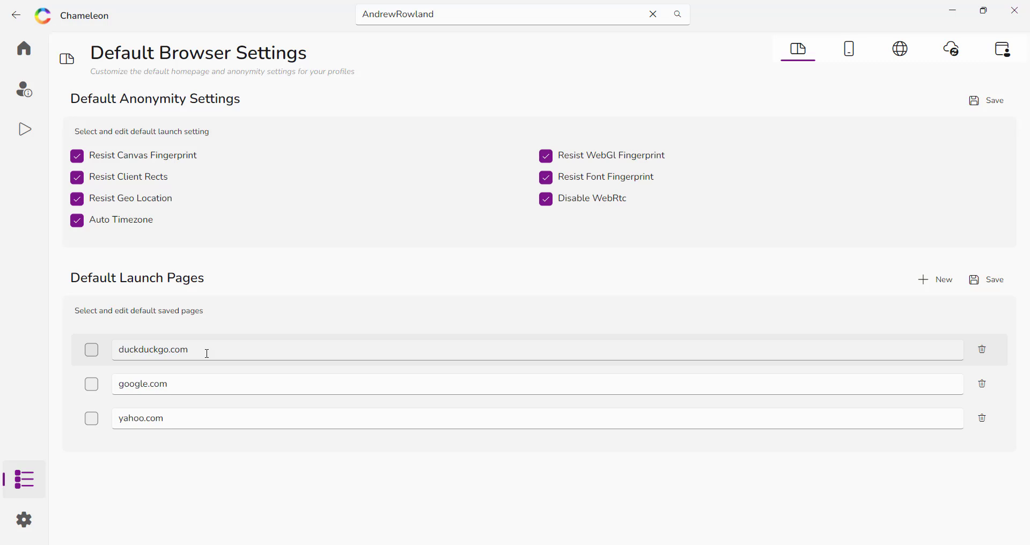
Scroll through the Phone Verification services, then switch to the Proxy page
click(838, 52)
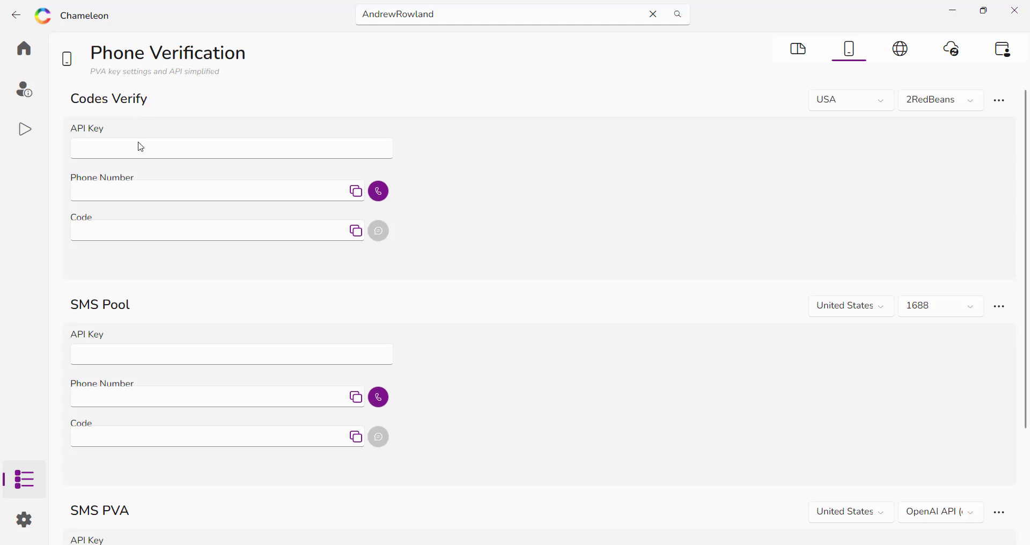
scroll(144, 311, down, 2)
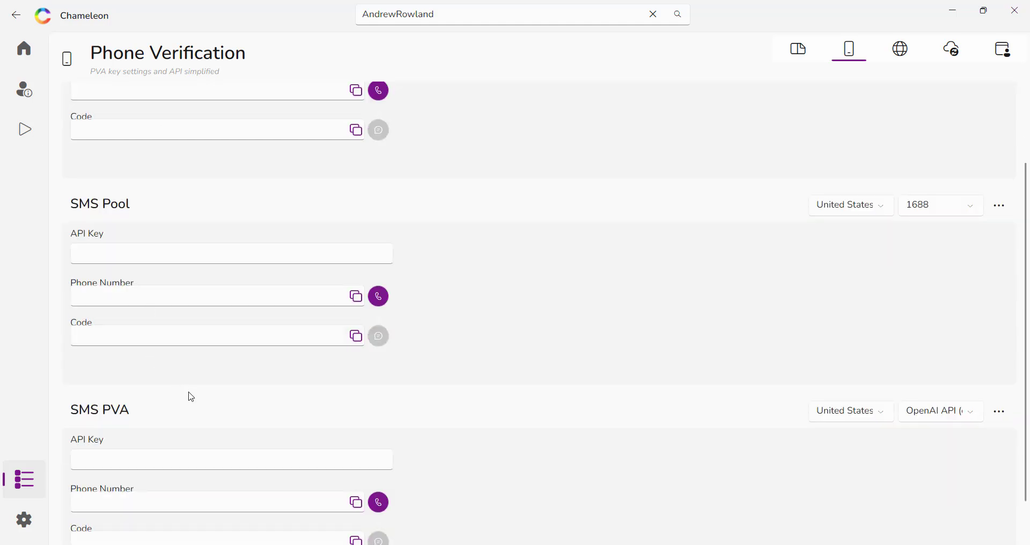
scroll(524, 333, up, 2)
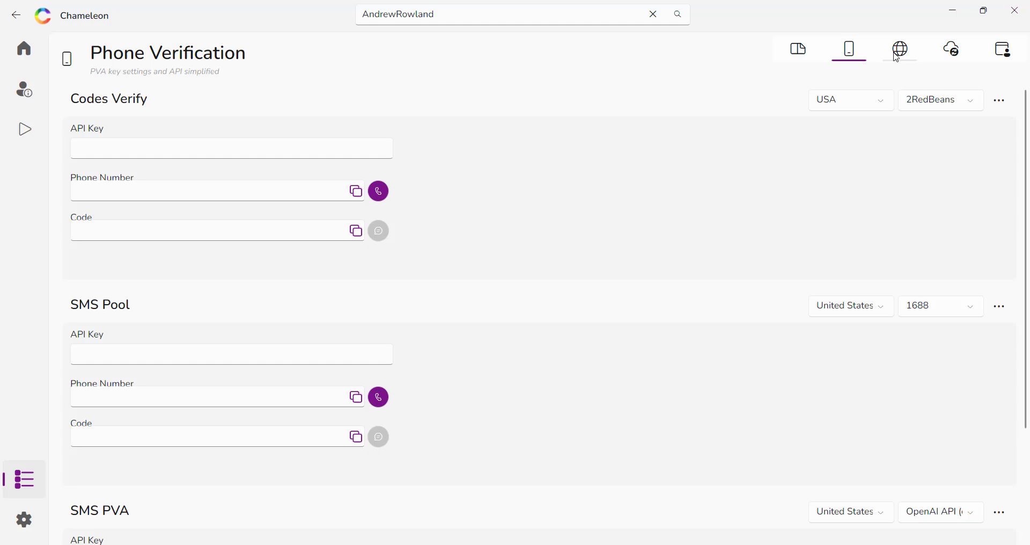
click(898, 56)
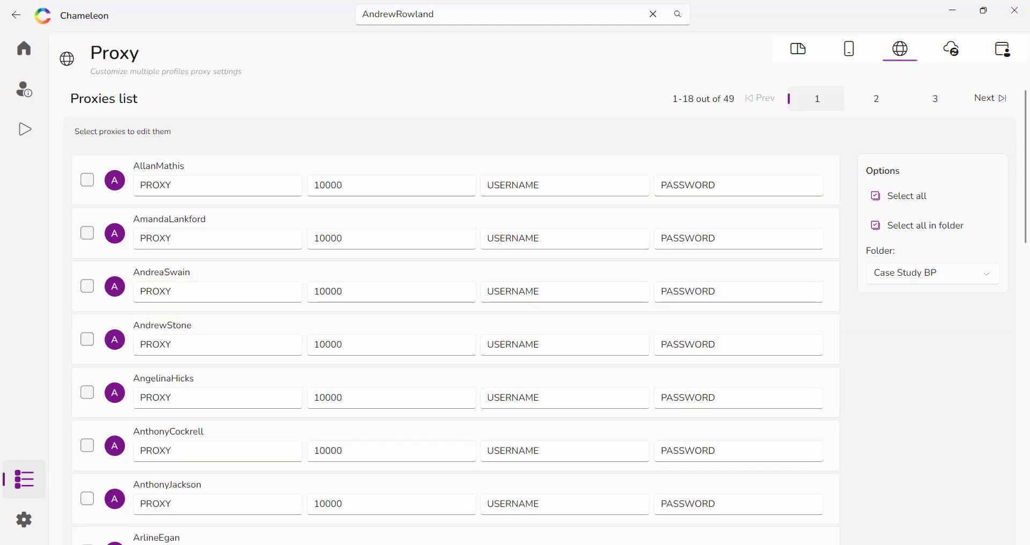
Select all 18 proxies on the page, then all 49 proxies in the folder
click(907, 198)
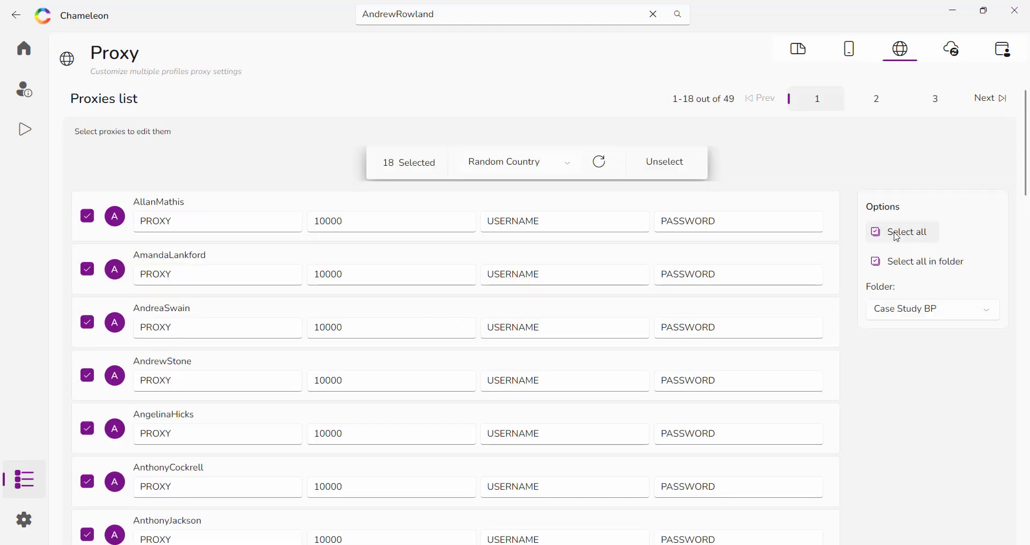
scroll(720, 294, down, 5)
scroll(720, 294, up, 5)
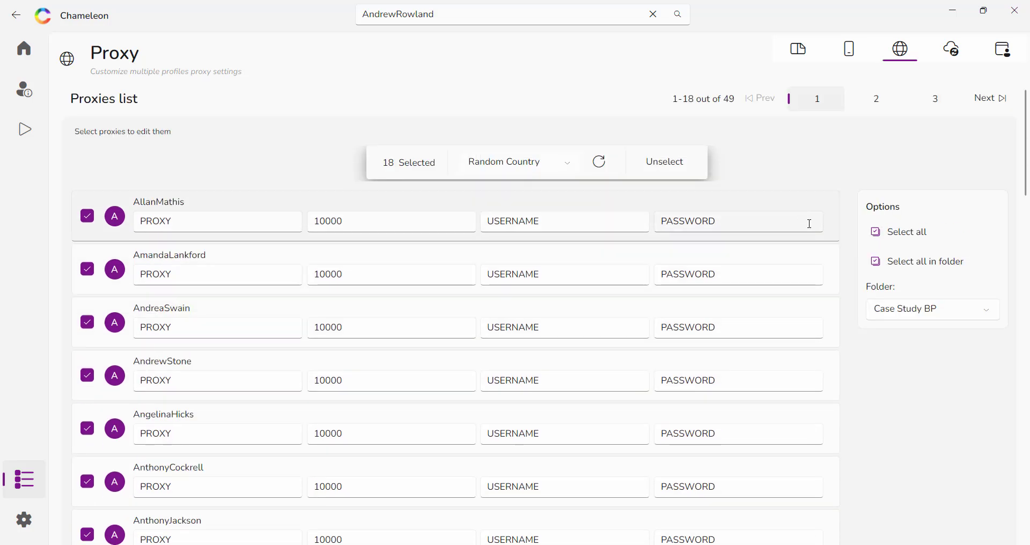
click(929, 265)
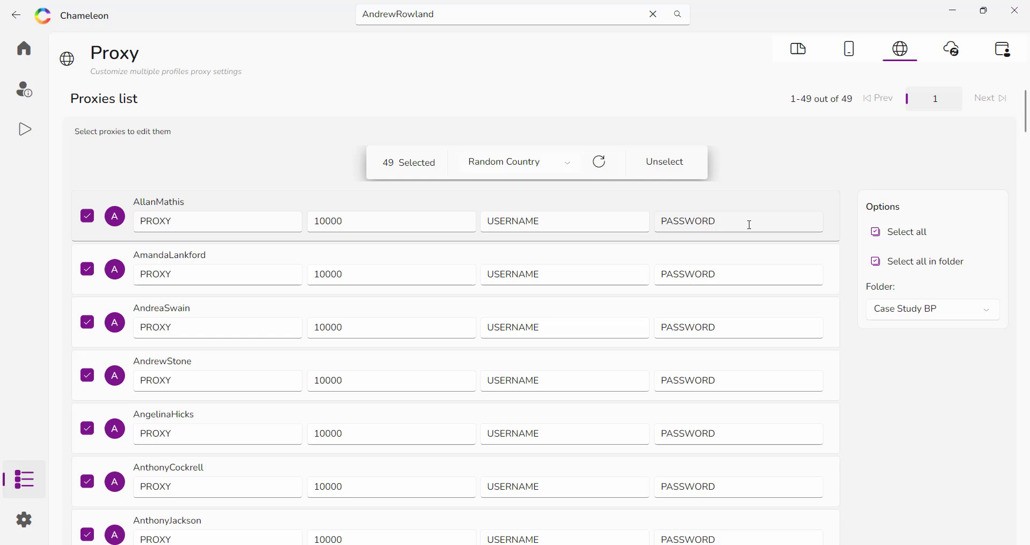
Look over the Folder list unchanged, then view the Proxy Credit and User Management pages
click(952, 316)
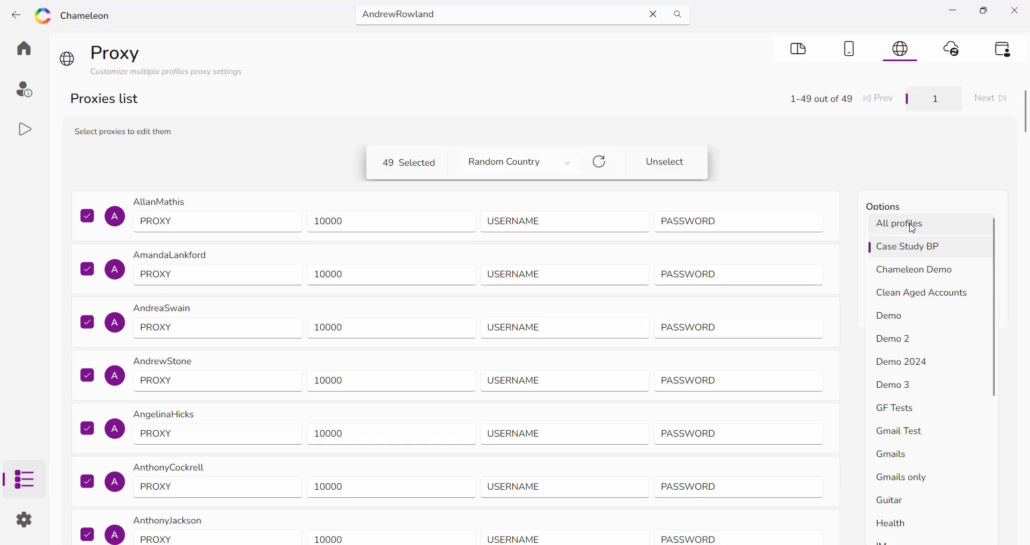
click(941, 138)
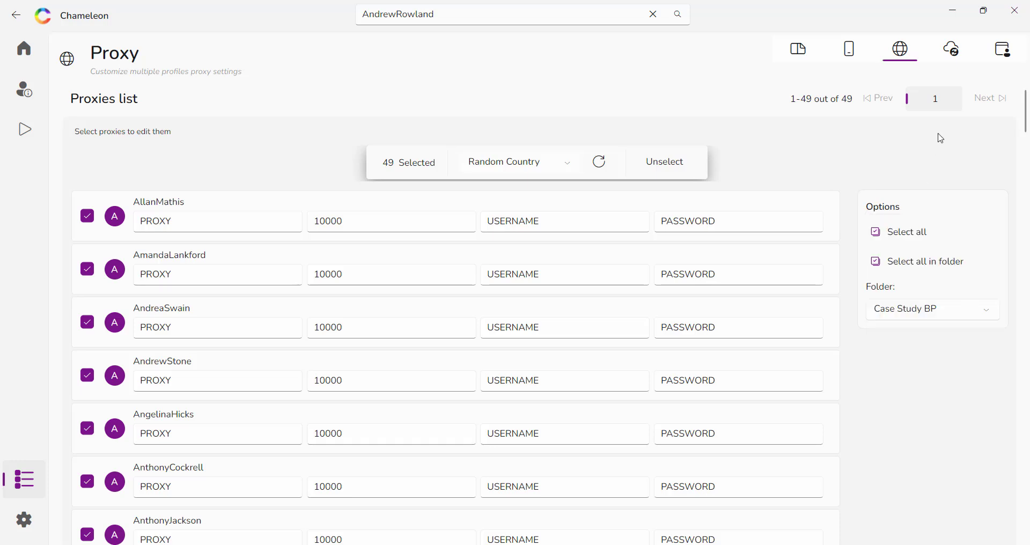
click(953, 49)
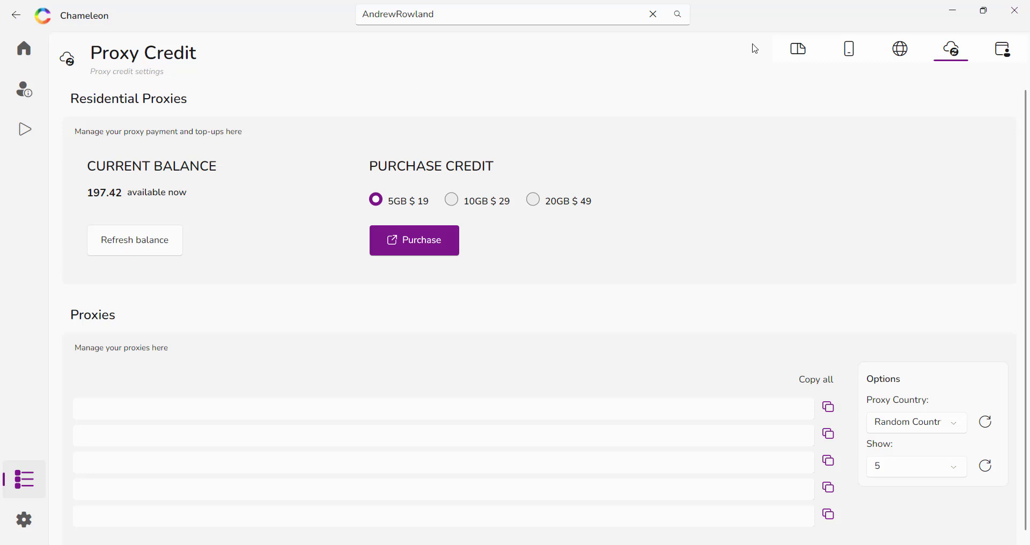
click(1002, 54)
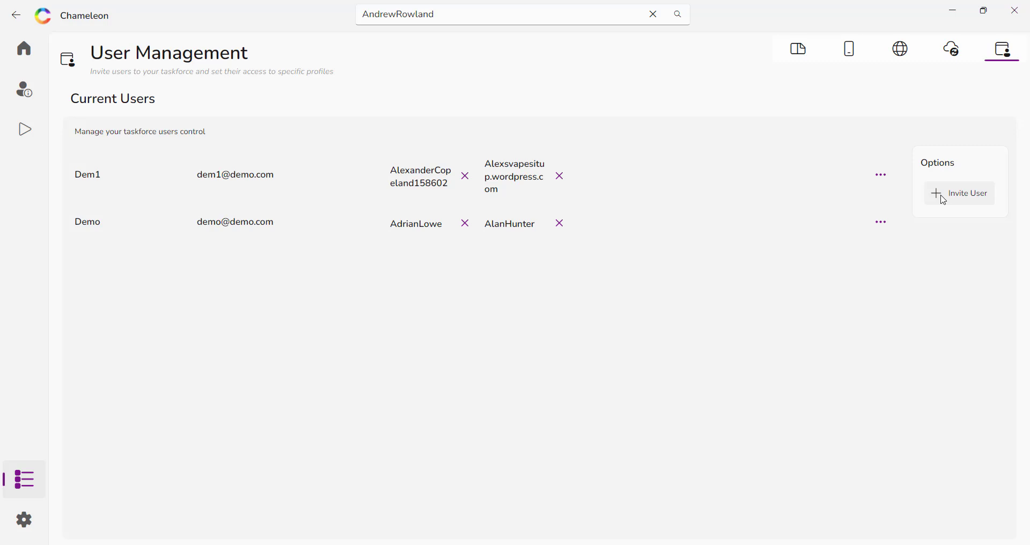
click(884, 181)
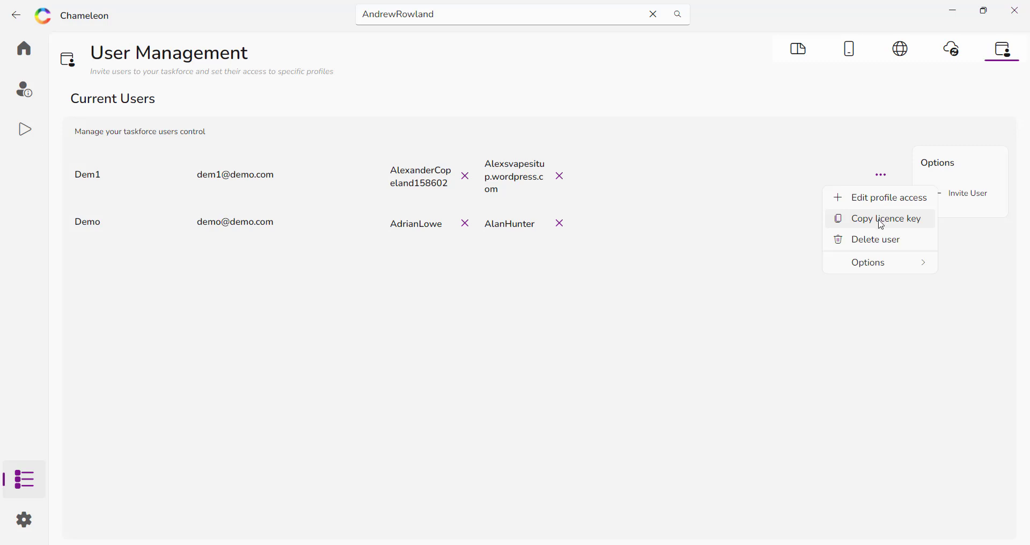
mouse_move(882, 272)
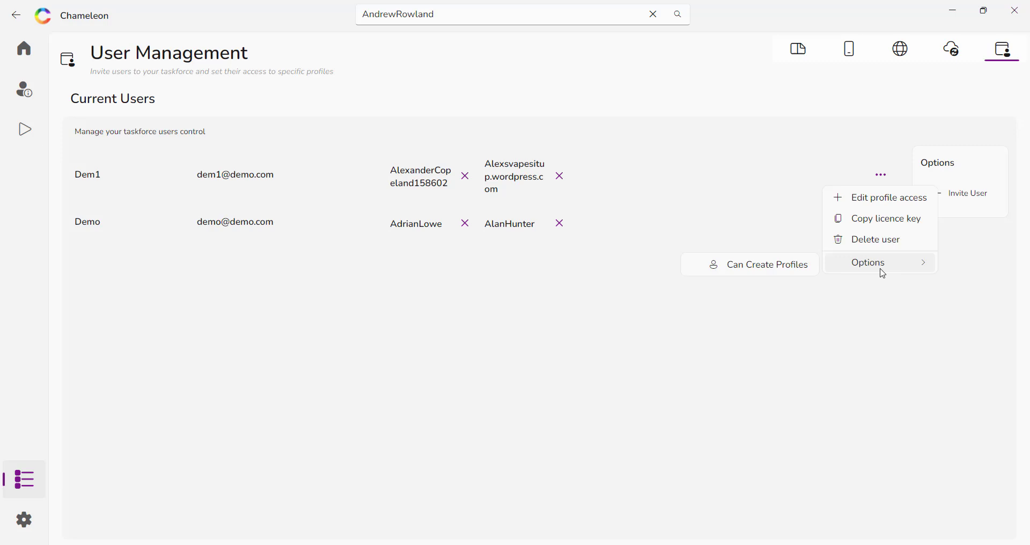
click(848, 113)
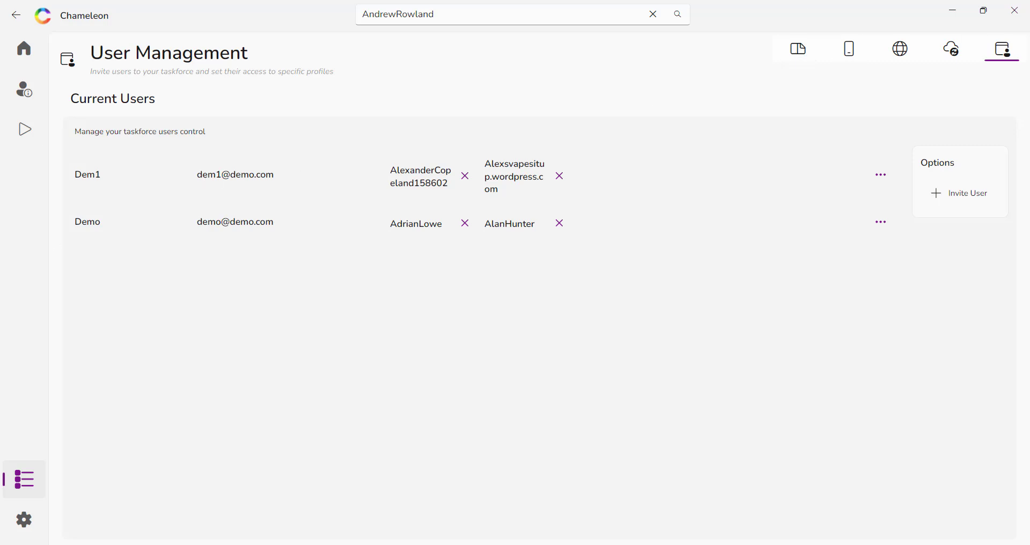
In app Settings, set the App Theme to System, briefly trying Dark first
click(22, 527)
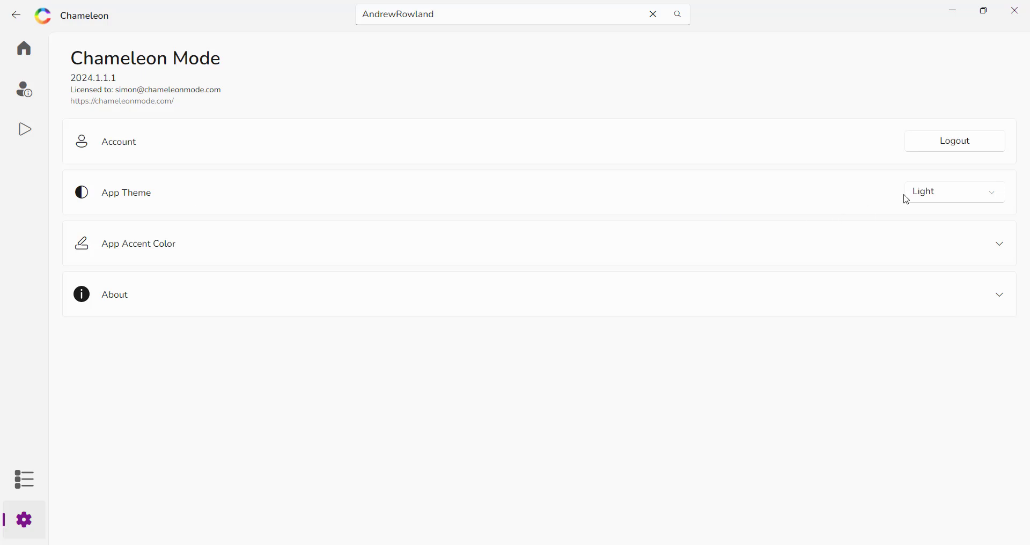
click(952, 193)
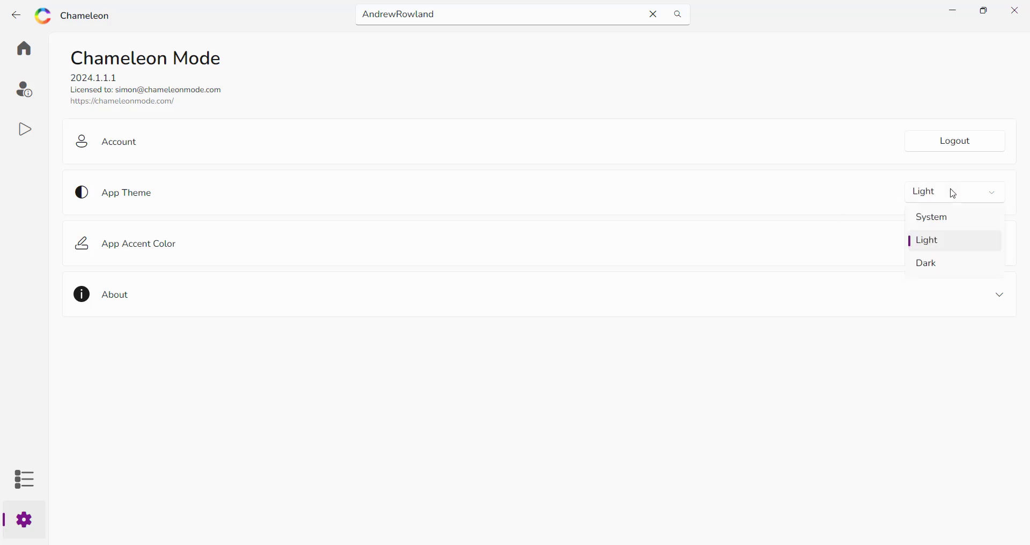
click(941, 223)
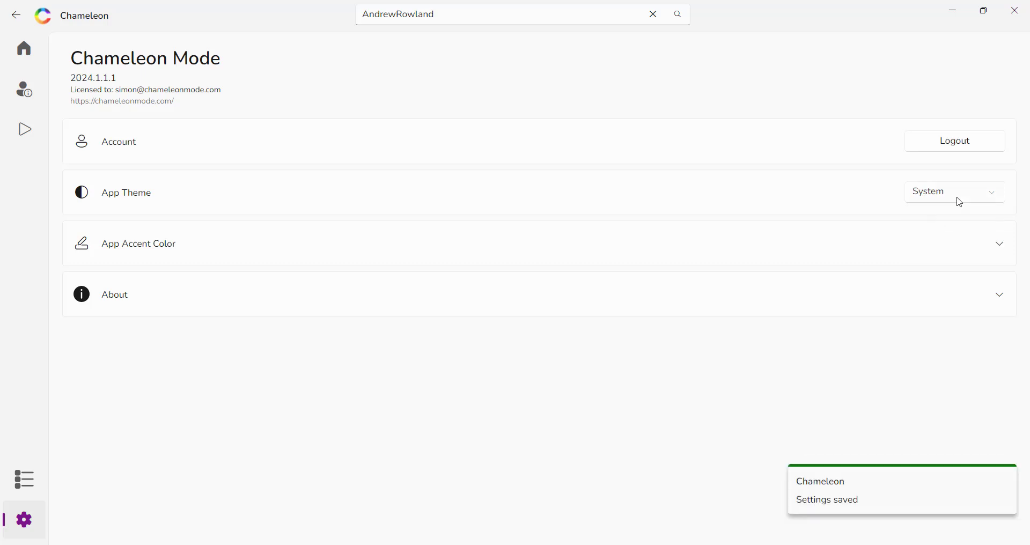
click(960, 202)
click(932, 265)
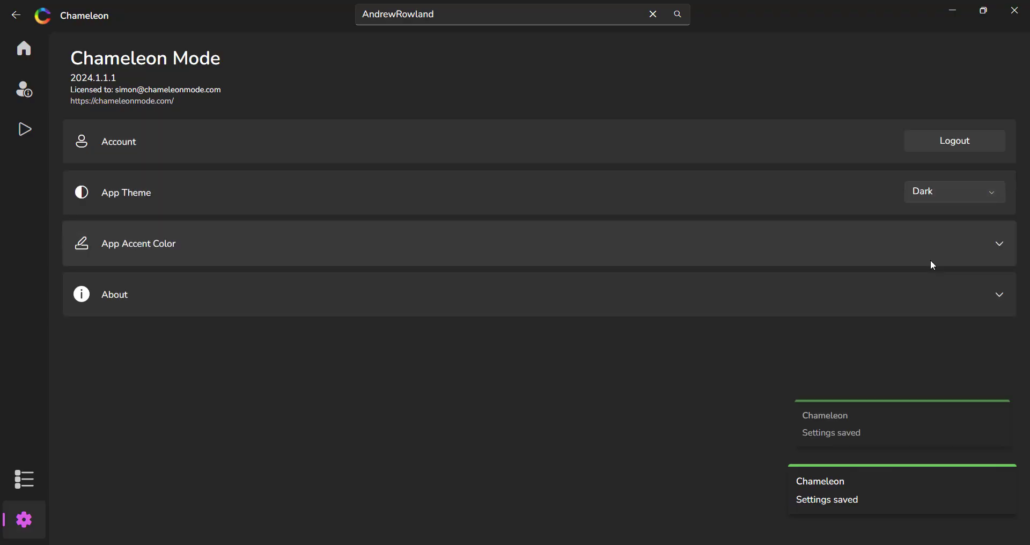
click(993, 192)
click(952, 217)
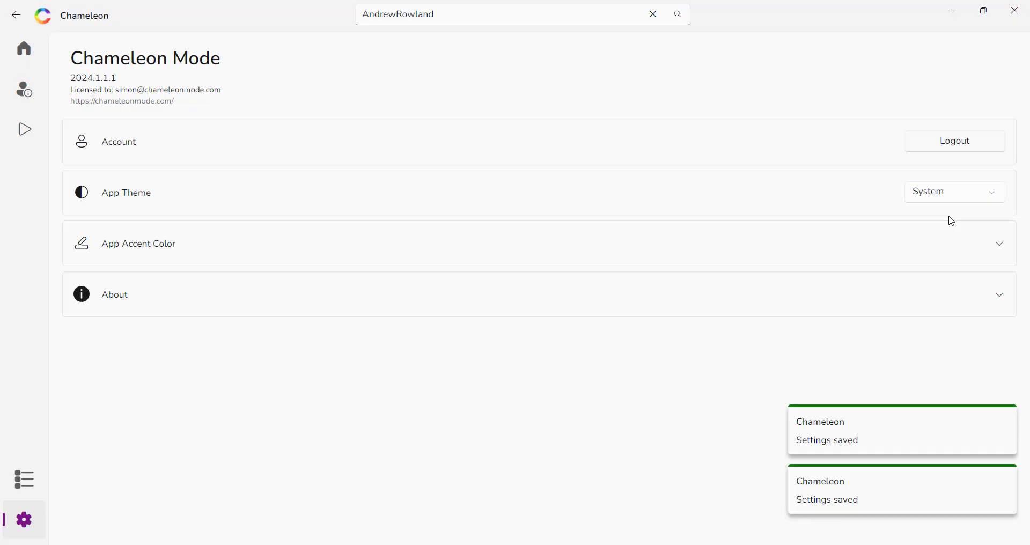
Enable a custom accent color, preview yellow then red, then disable it to restore the default purple
click(997, 246)
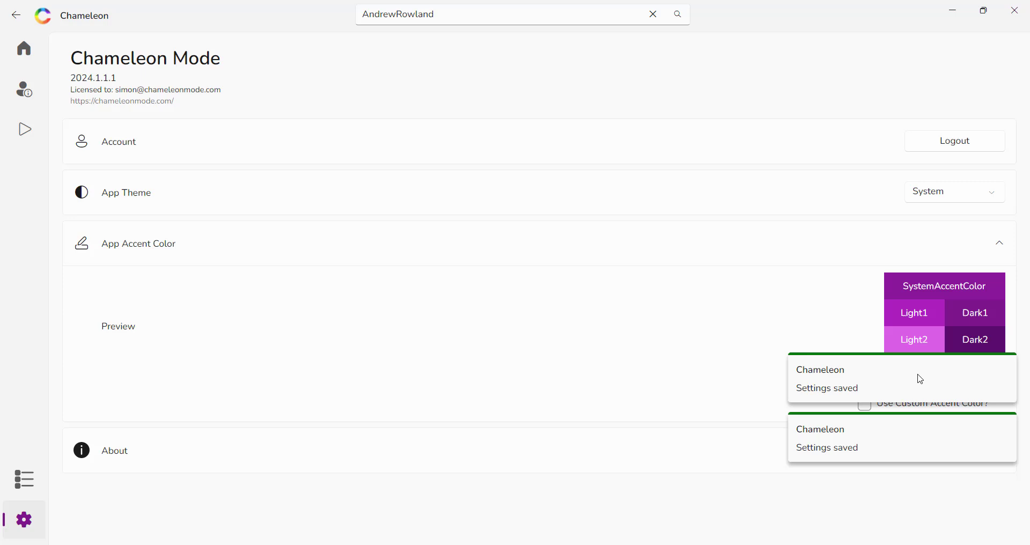
click(862, 402)
scroll(748, 371, down, 2)
click(707, 352)
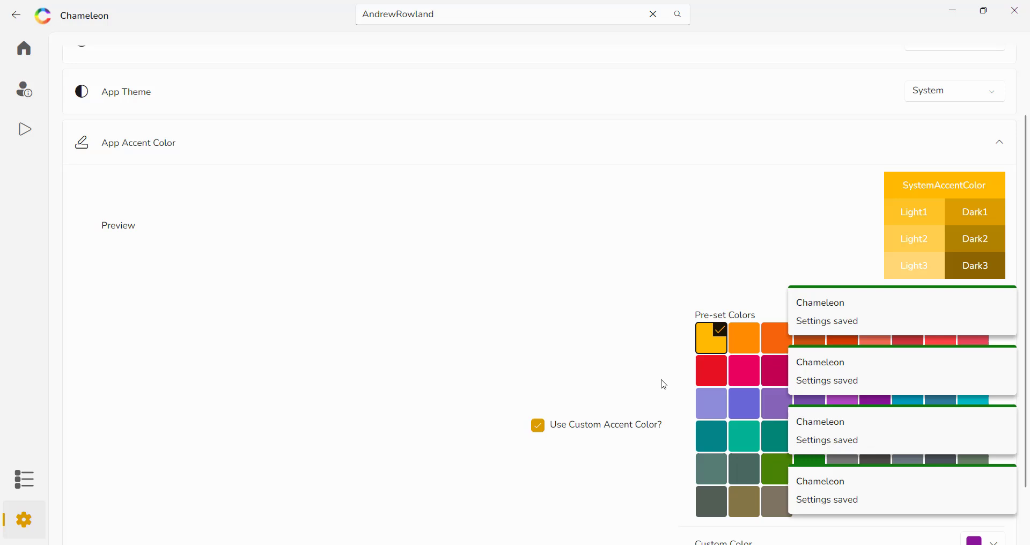
click(706, 362)
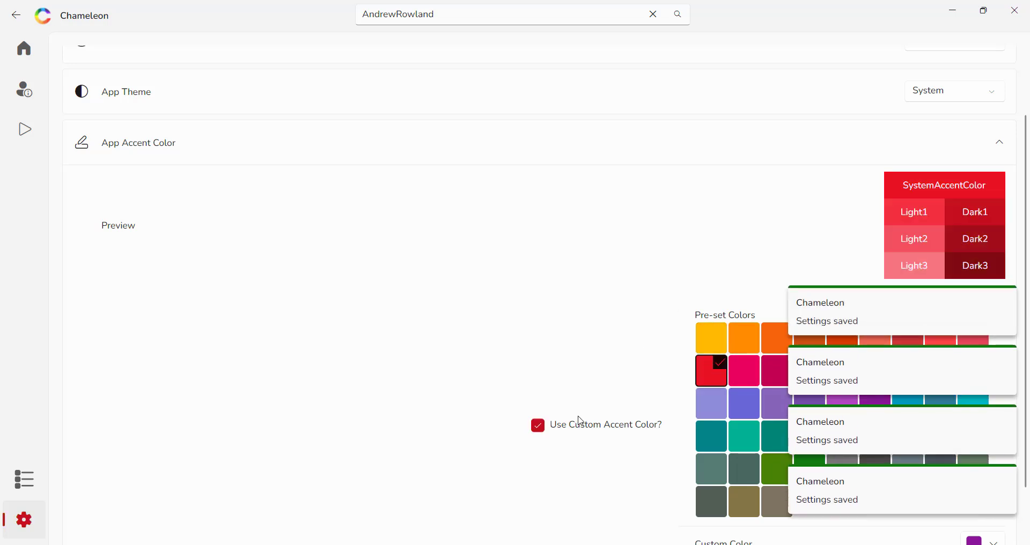
click(537, 427)
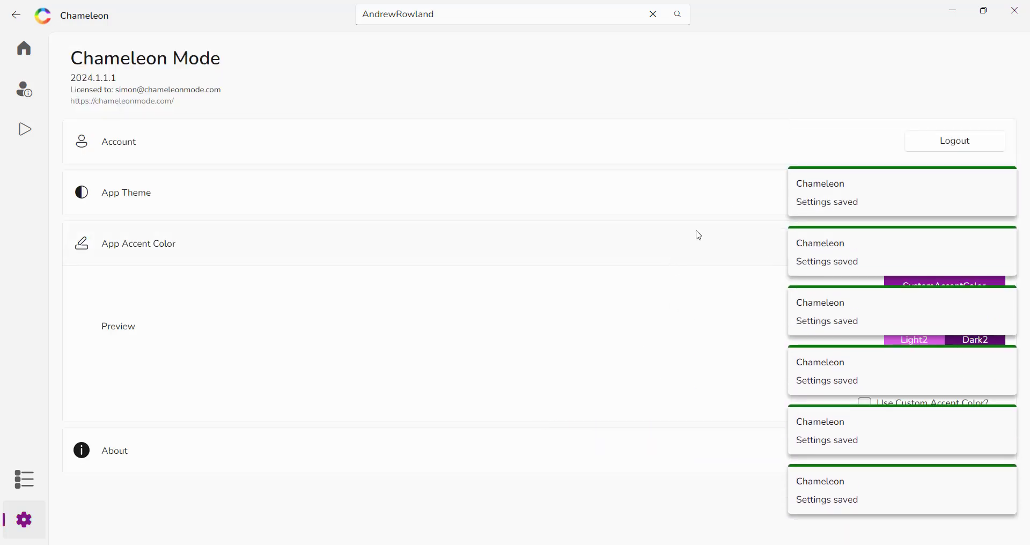